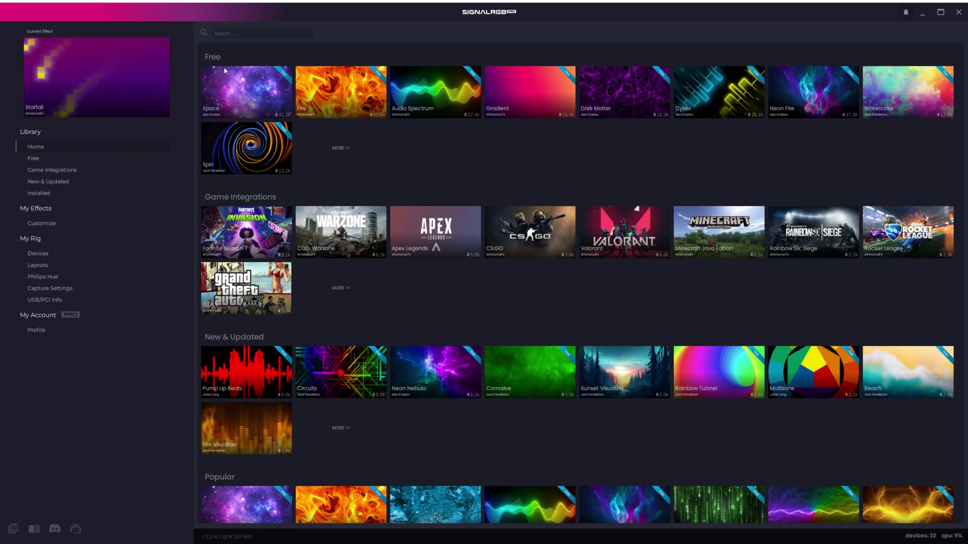
Browse the full list of free effects through MORE >> under Free, then return to Home.
scroll(224, 70, "down", 3)
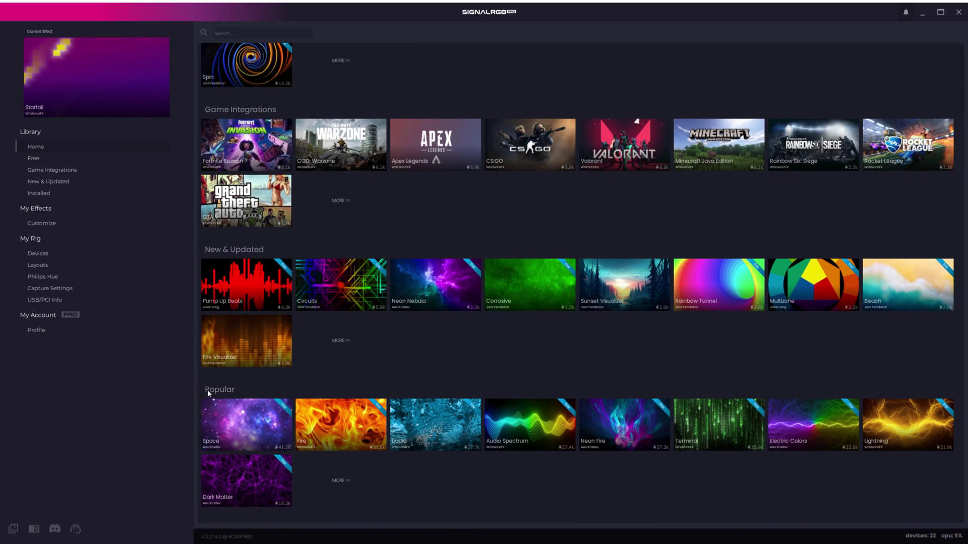
scroll(317, 381, "up", 3)
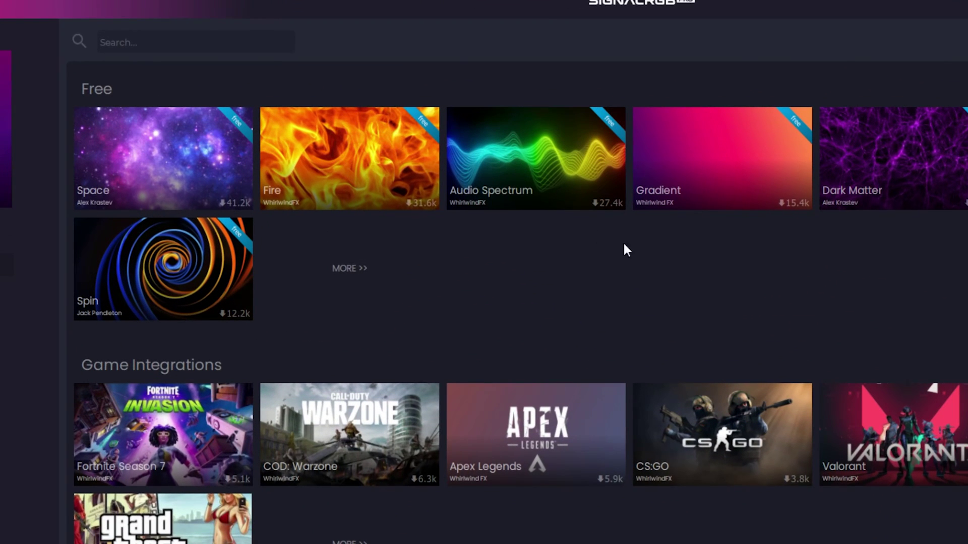
left_click(353, 269)
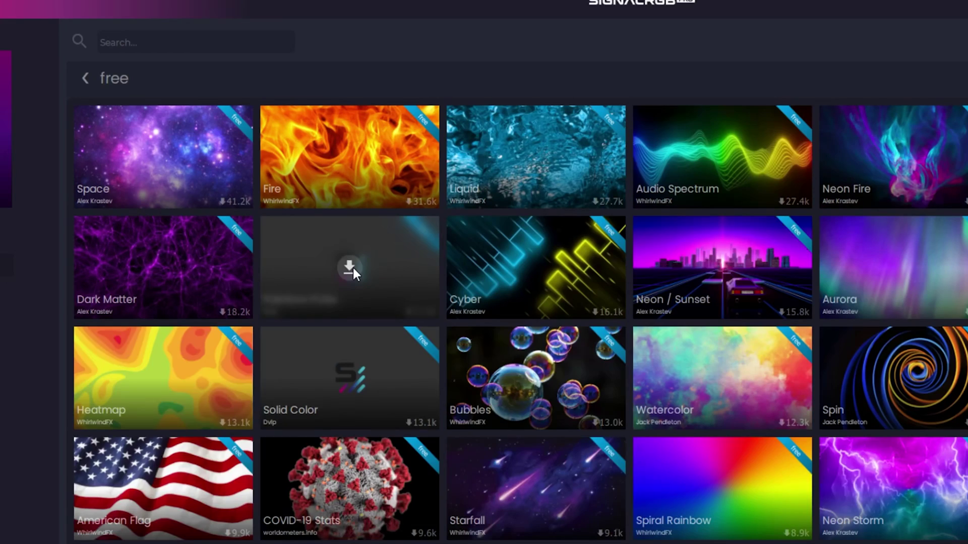
scroll(556, 199, "down", 3)
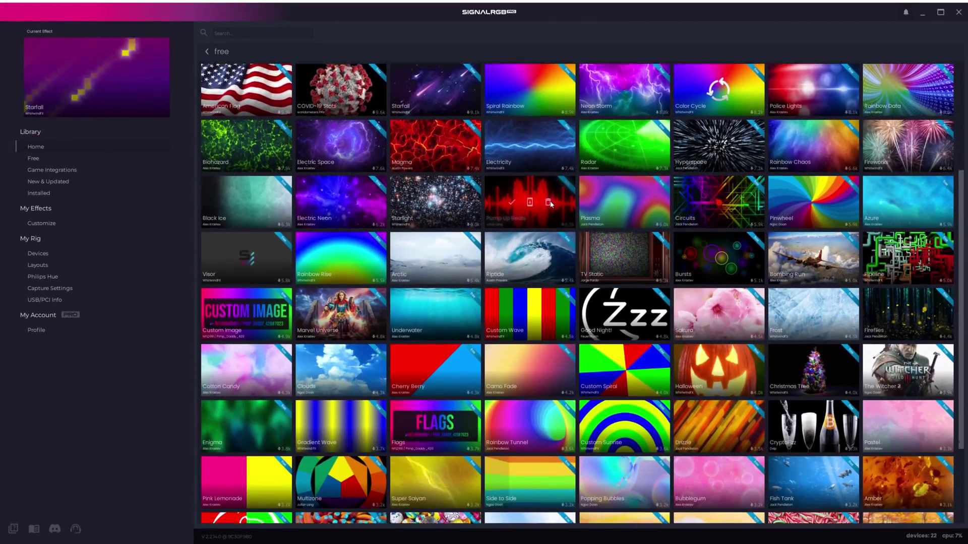
scroll(551, 204, "down", 2)
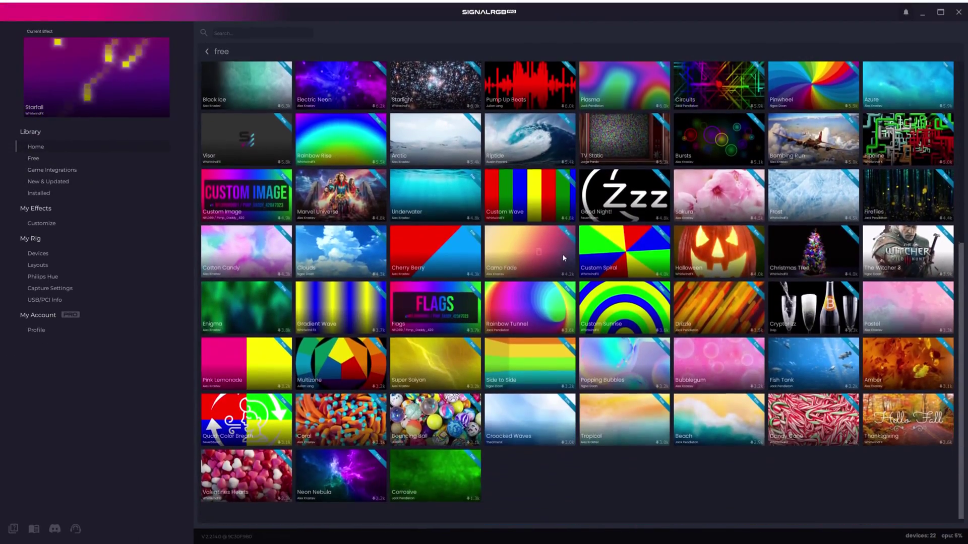
left_click(206, 51)
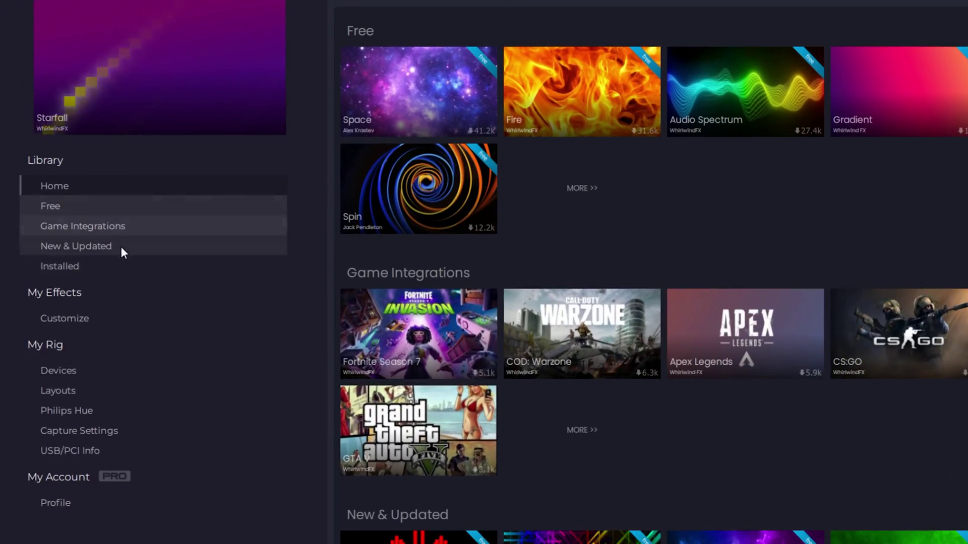
Search the free effects for 'fire' and download the Fire effect.
left_click(113, 204)
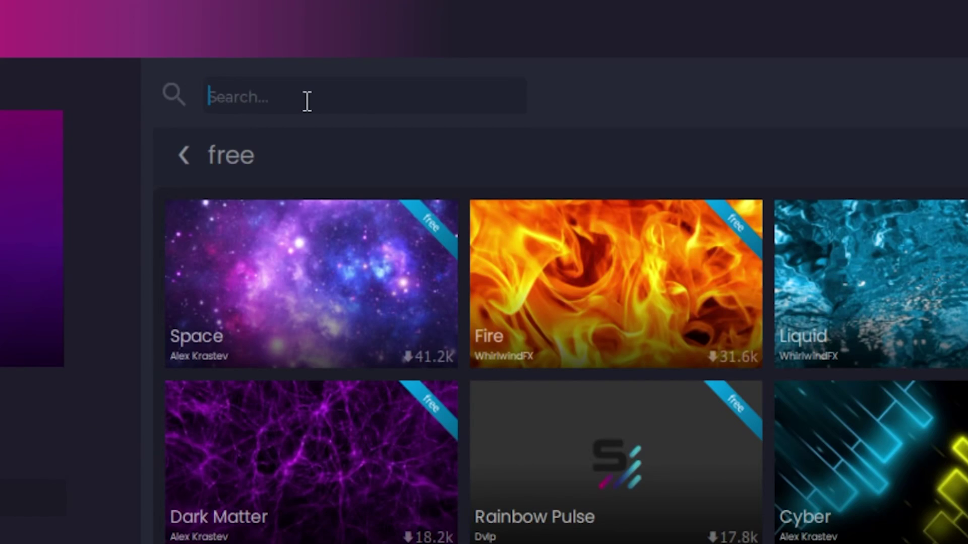
type("fire")
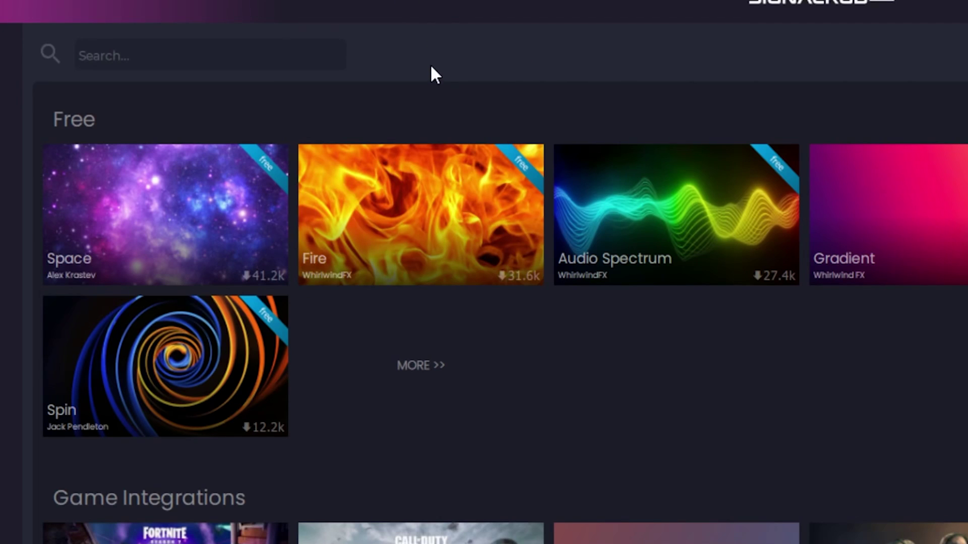
mouse_move(446, 158)
left_click(421, 217)
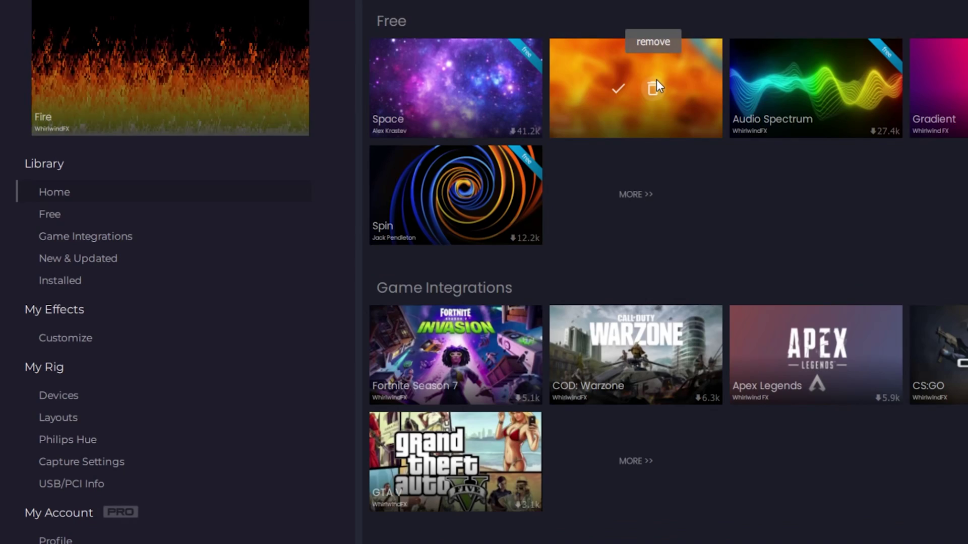
Update the Fish Tank effect from the Installed effects library.
left_click(130, 282)
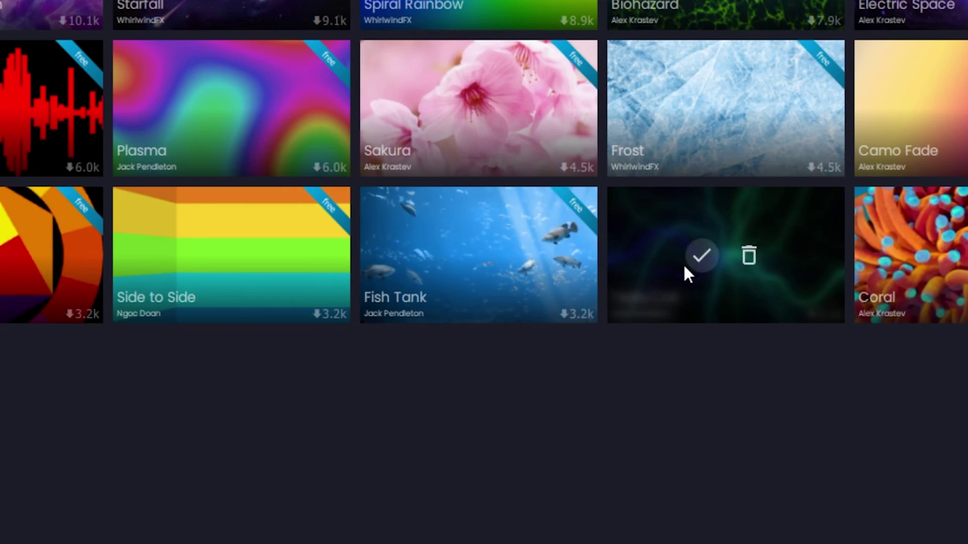
mouse_move(534, 260)
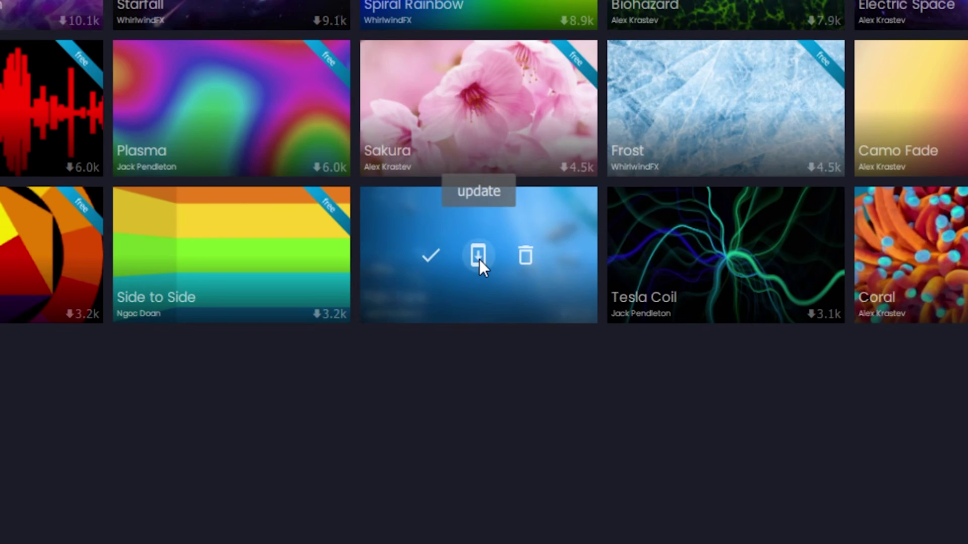
left_click(478, 256)
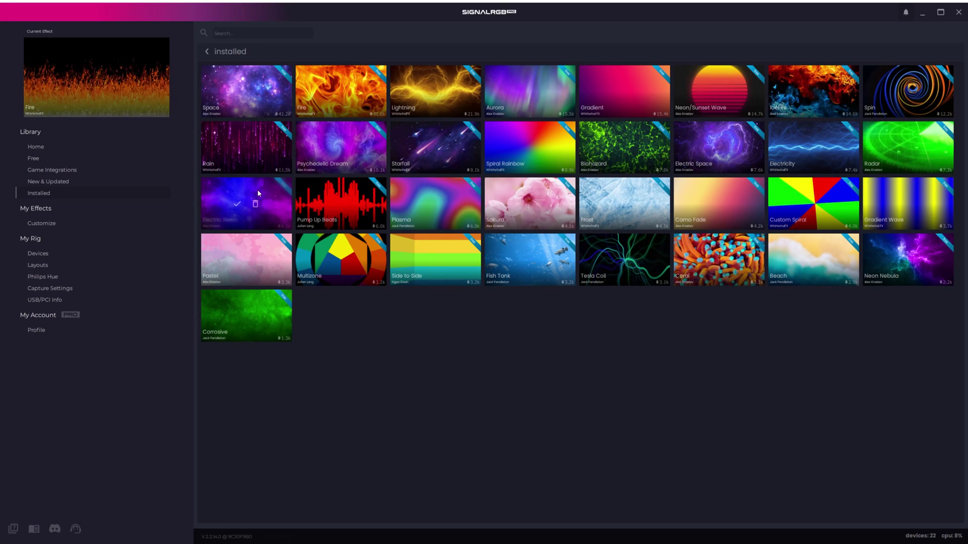
On the Fire effect's Customize page, raise speed to 10 and max out flame height.
left_click(341, 204)
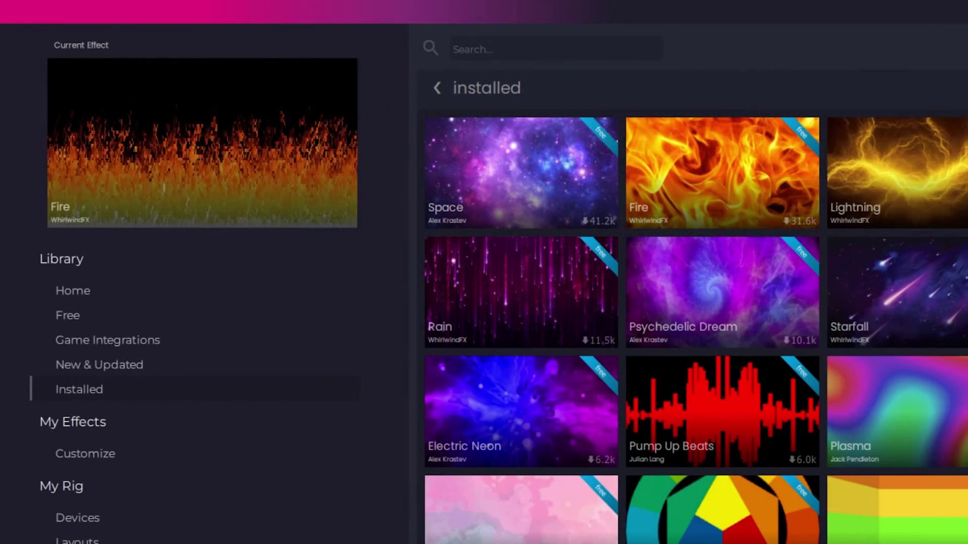
left_click(216, 453)
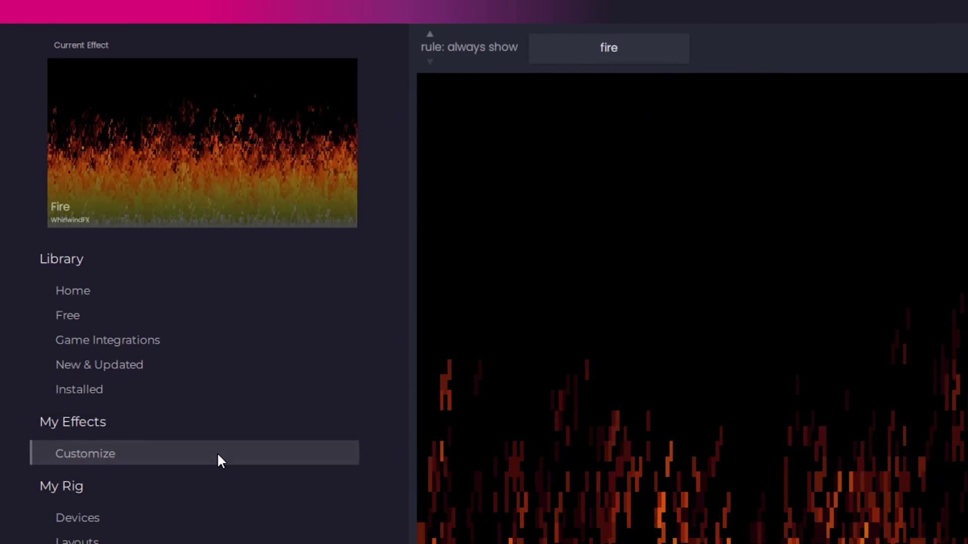
left_click(205, 390)
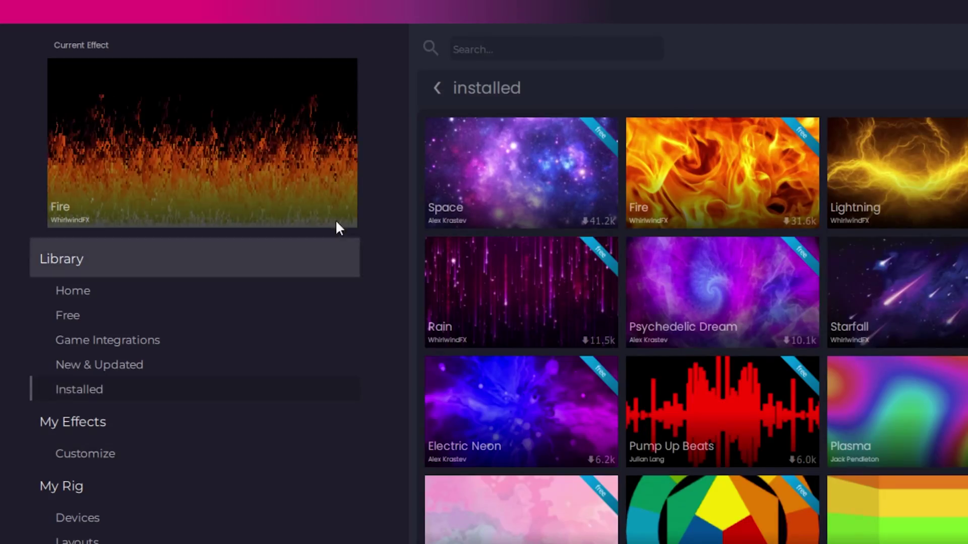
left_click(232, 161)
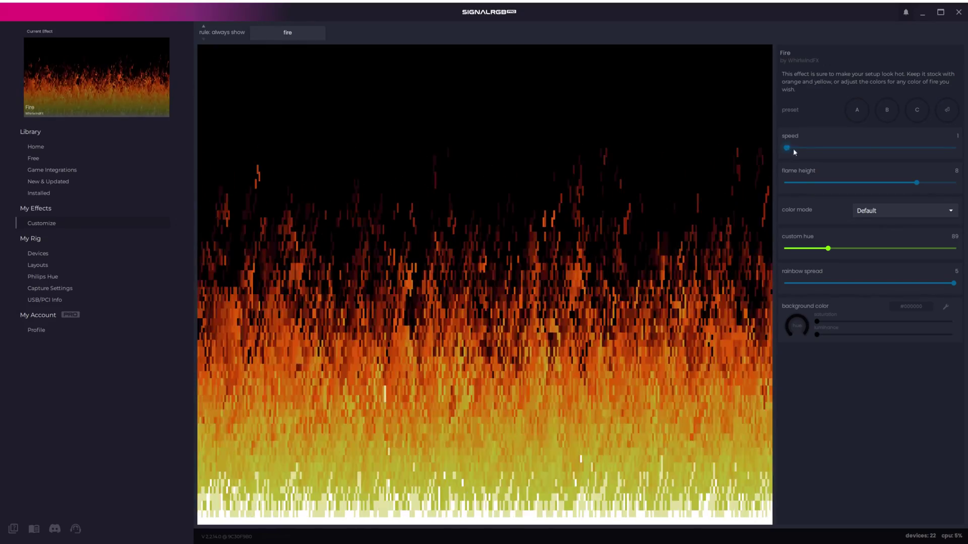
left_click_drag(788, 148, 841, 147)
left_click_drag(917, 182, 857, 184)
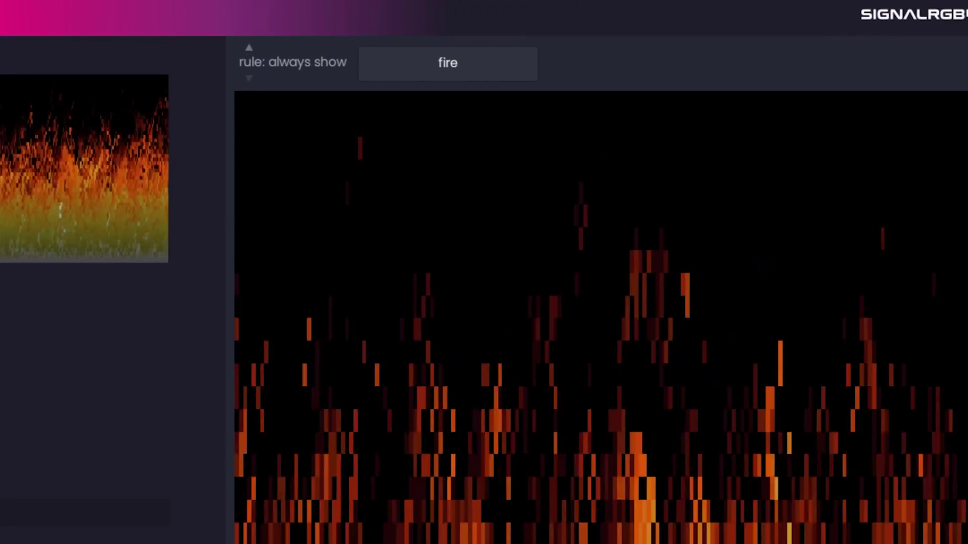
Preview the Rain and Screen Ambience effects, then make Gradient Wave the current effect.
left_click(447, 62)
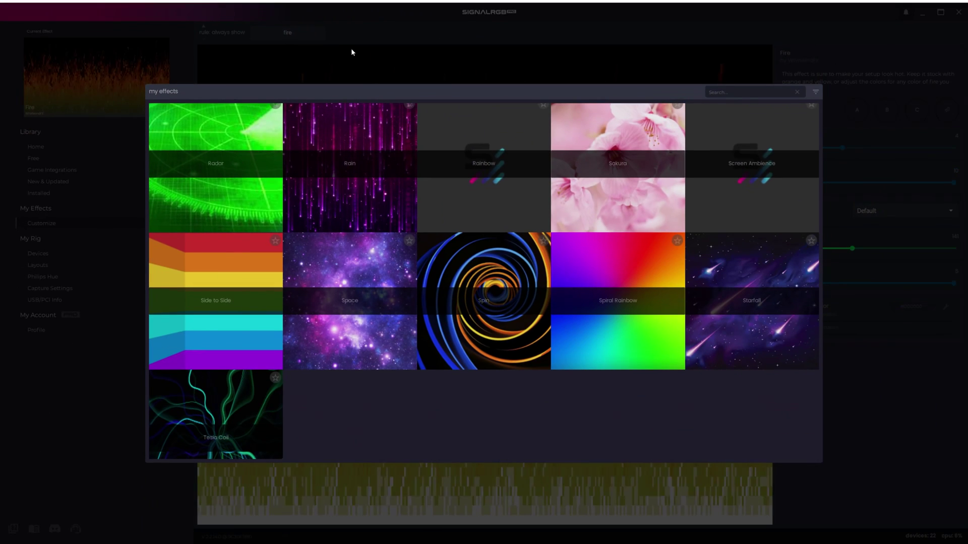
left_click(622, 337)
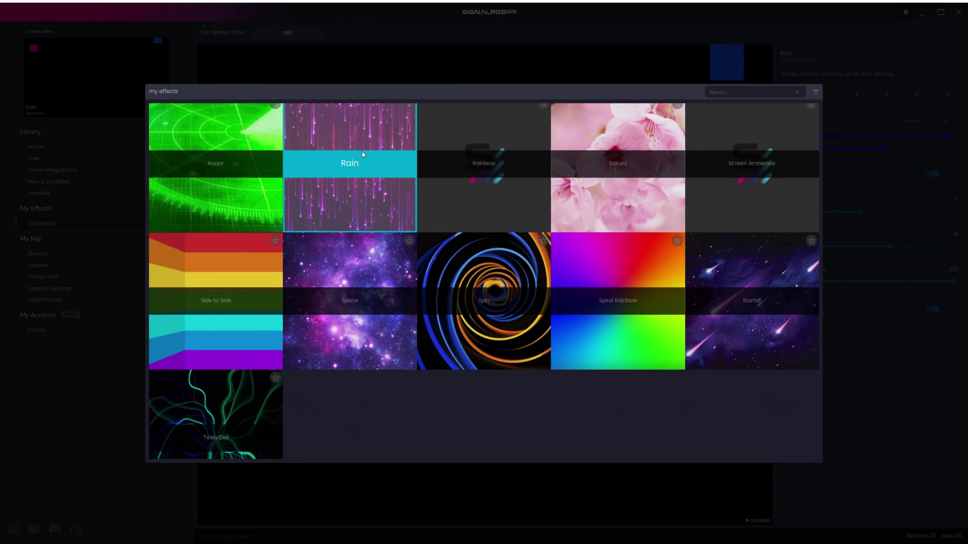
left_click(729, 177)
left_click(667, 43)
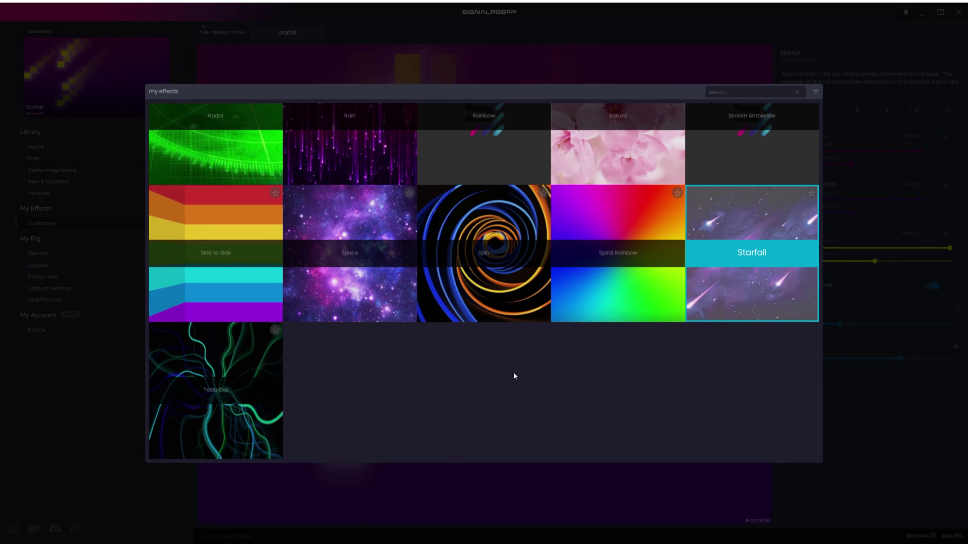
scroll(513, 372, "up", 5)
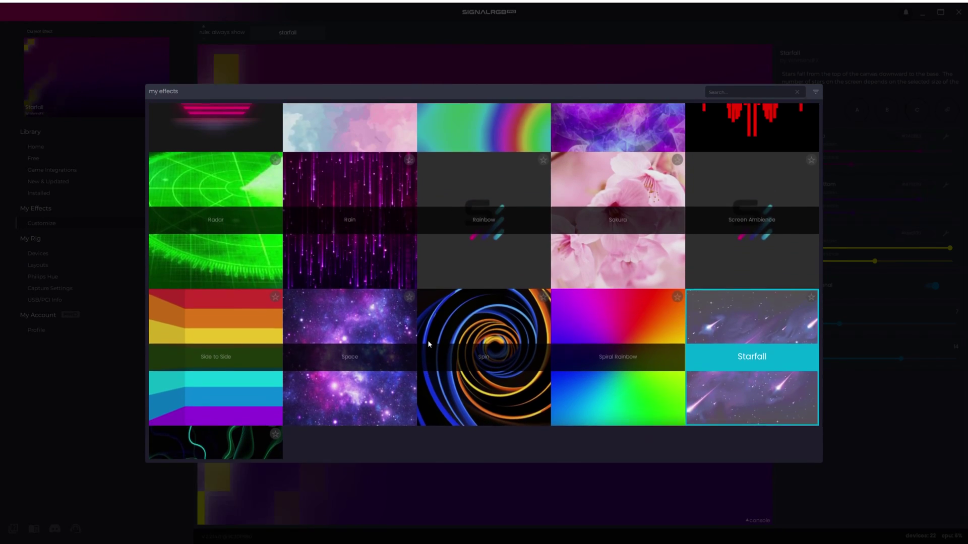
scroll(422, 341, "up", 4)
left_click(215, 364)
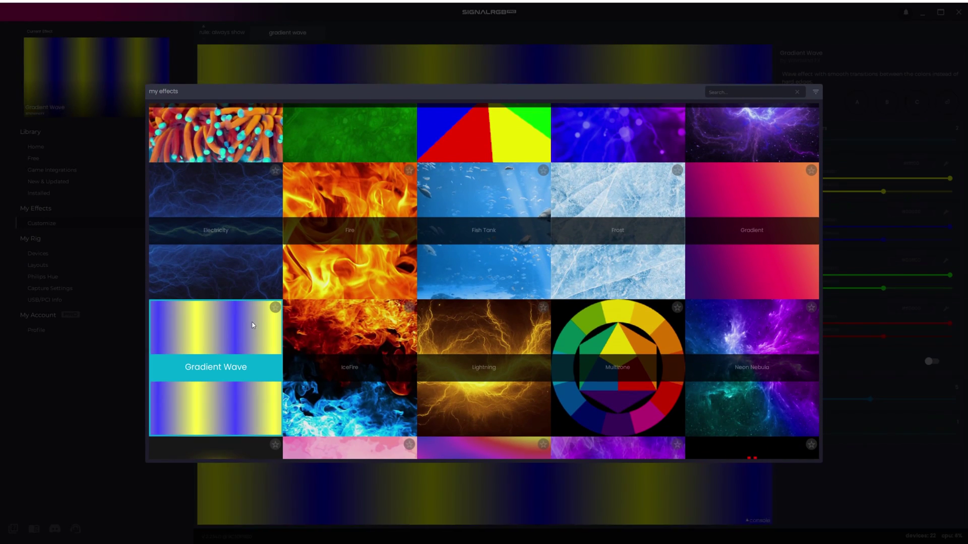
left_click(407, 65)
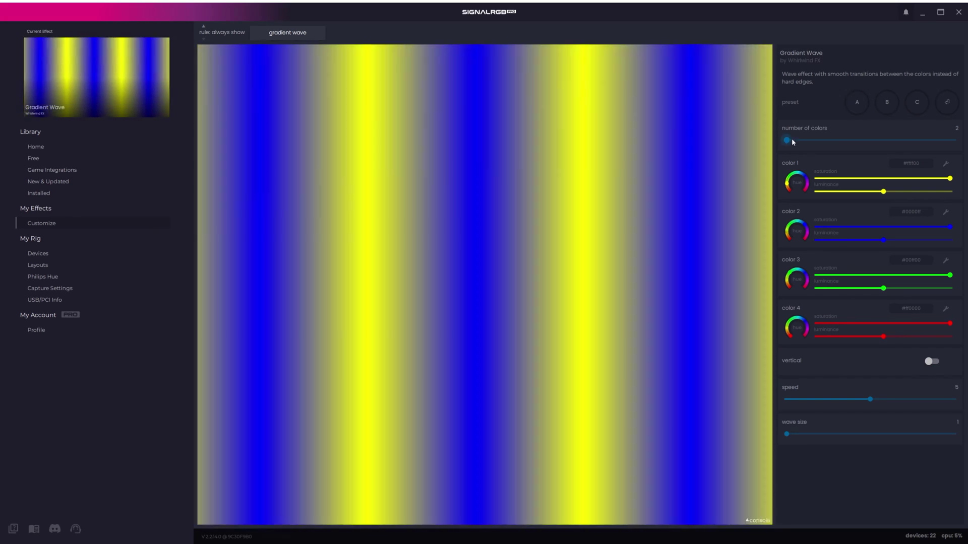
Add a third wave colour and make color 1 green with hex value 00f75c.
left_click_drag(790, 140, 872, 144)
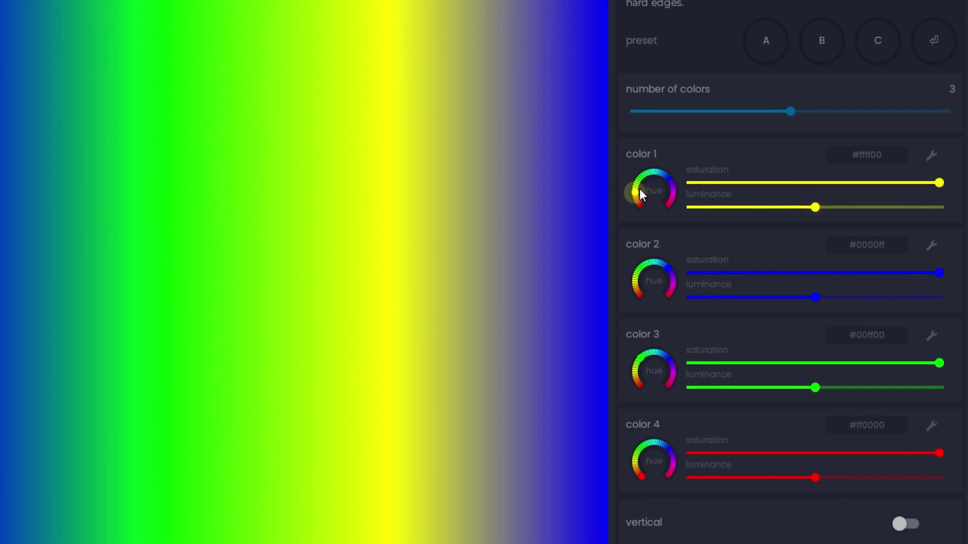
left_click_drag(789, 182, 796, 191)
left_click_drag(651, 205, 646, 175)
left_click(859, 182)
left_click_drag(860, 182, 938, 183)
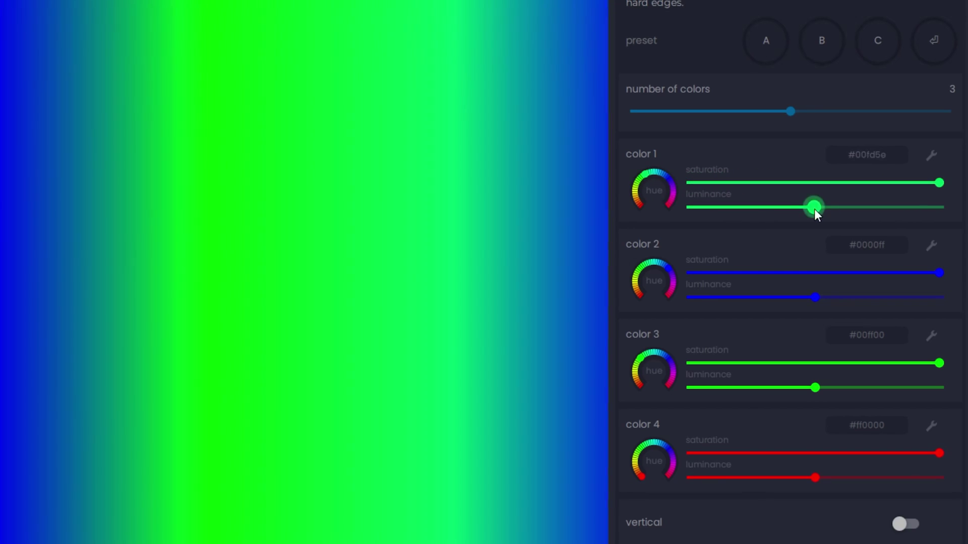
left_click_drag(814, 209, 947, 218)
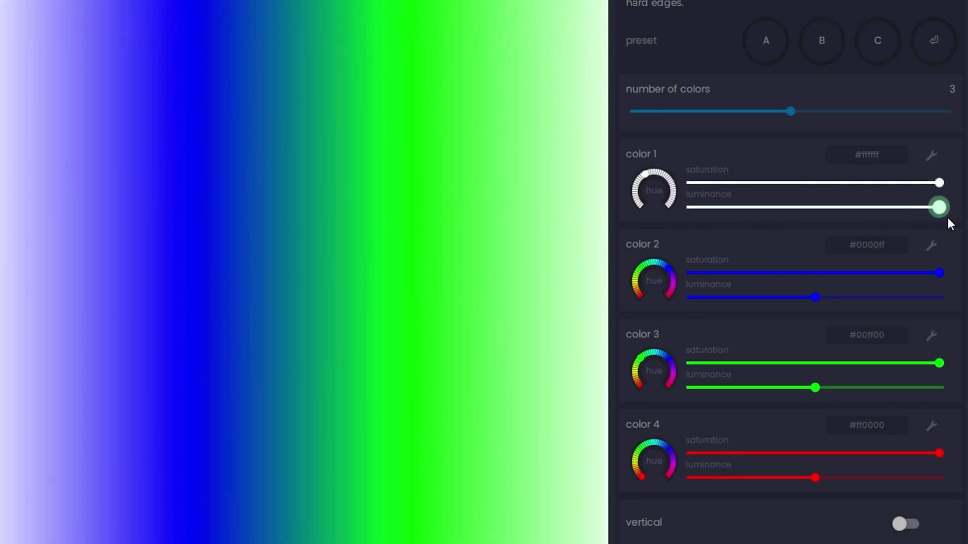
triple_click(885, 152)
type("#00f75c")
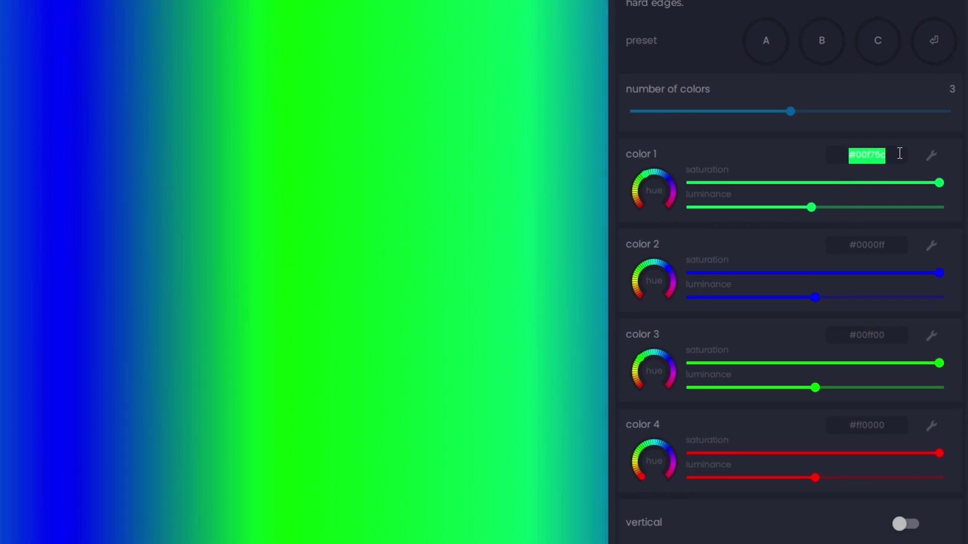
Set color 1 to magenta, color 2 to cyan and color 3 to blue.
left_click(932, 155)
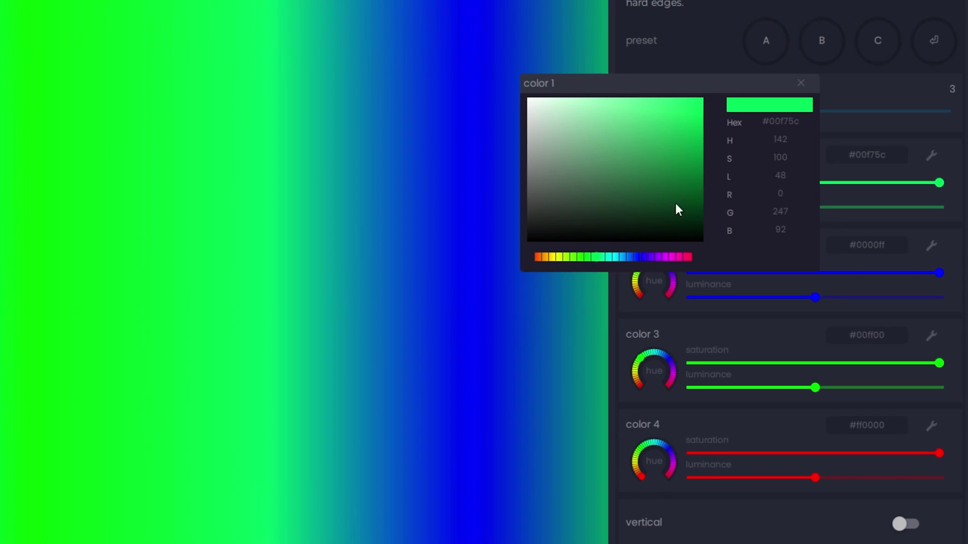
left_click(665, 256)
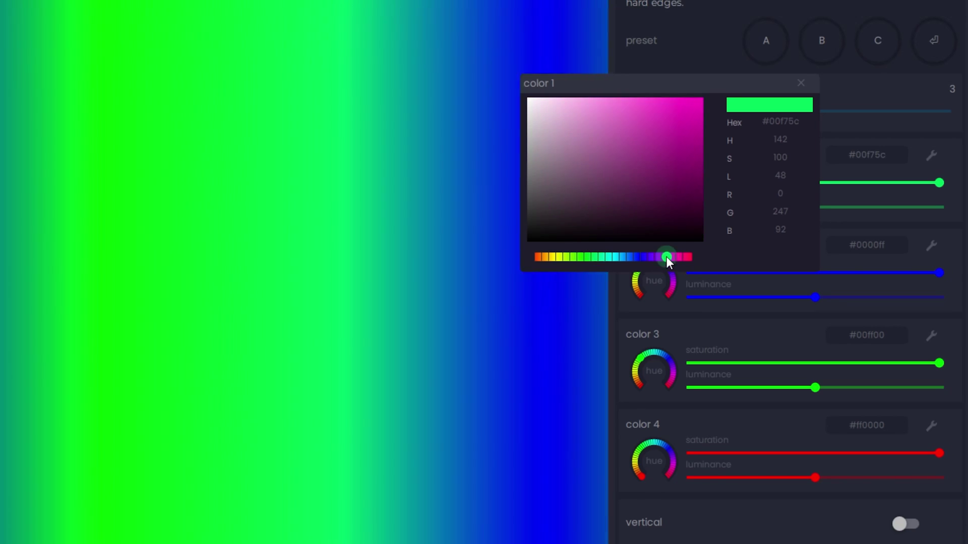
left_click(695, 109)
left_click(800, 83)
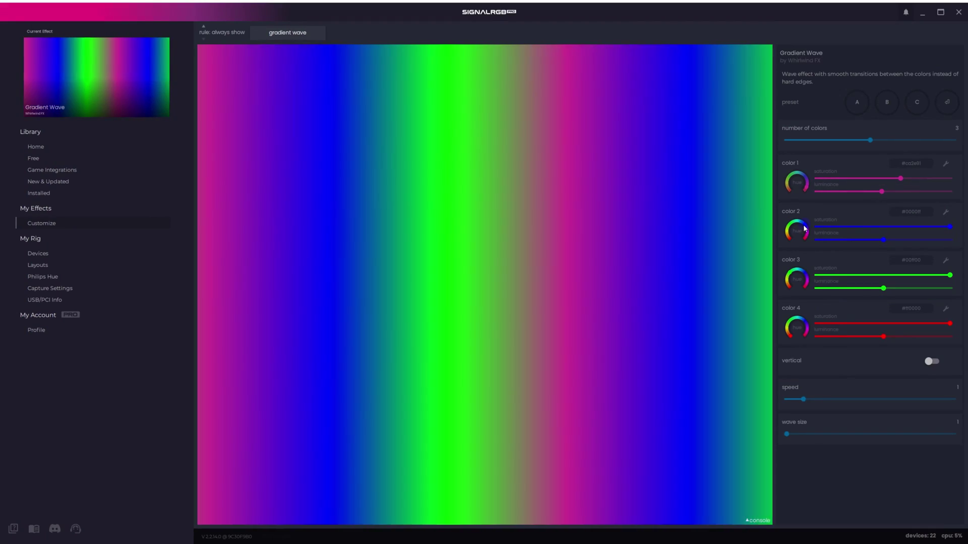
left_click_drag(805, 229, 793, 219)
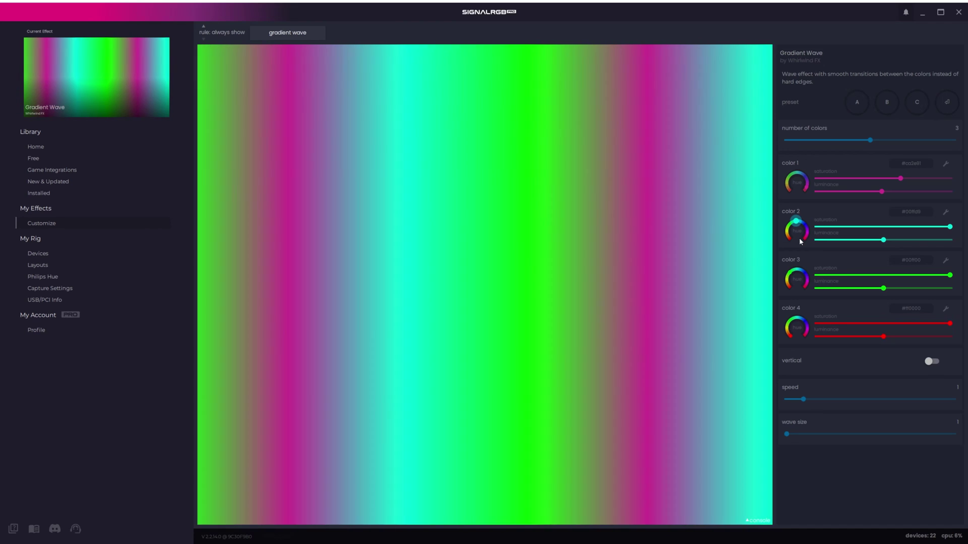
left_click_drag(786, 273, 804, 272)
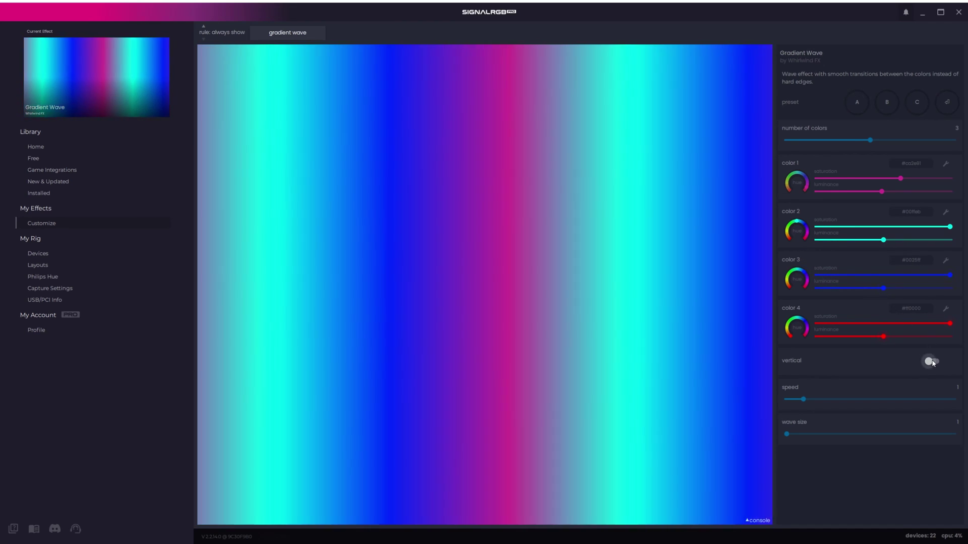
Turn on vertical, raise the wave speed, and set the wave size to 3.
left_click(930, 361)
left_click(834, 399)
left_click_drag(833, 400, 853, 400)
left_click_drag(787, 434, 827, 401)
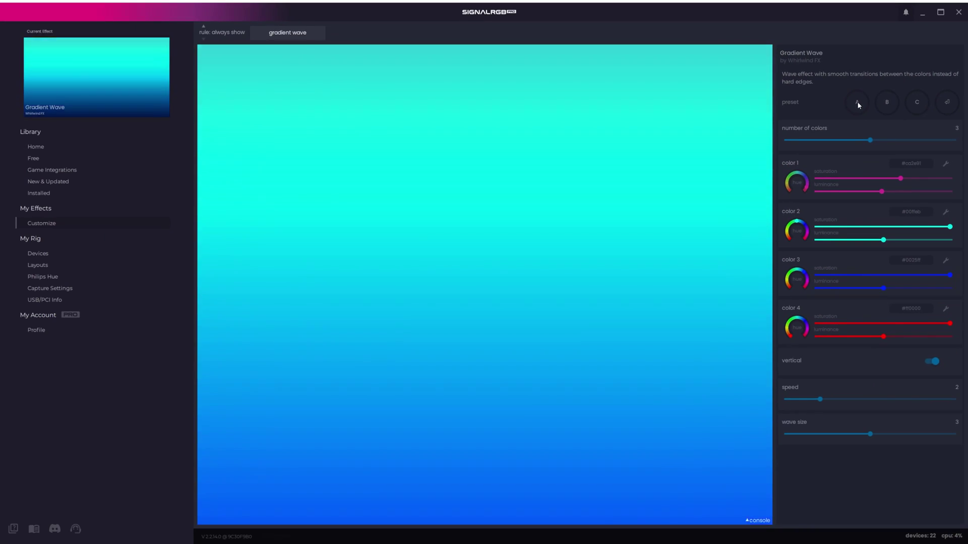
Save the customized settings as preset A and compare presets A and B.
left_click(731, 139)
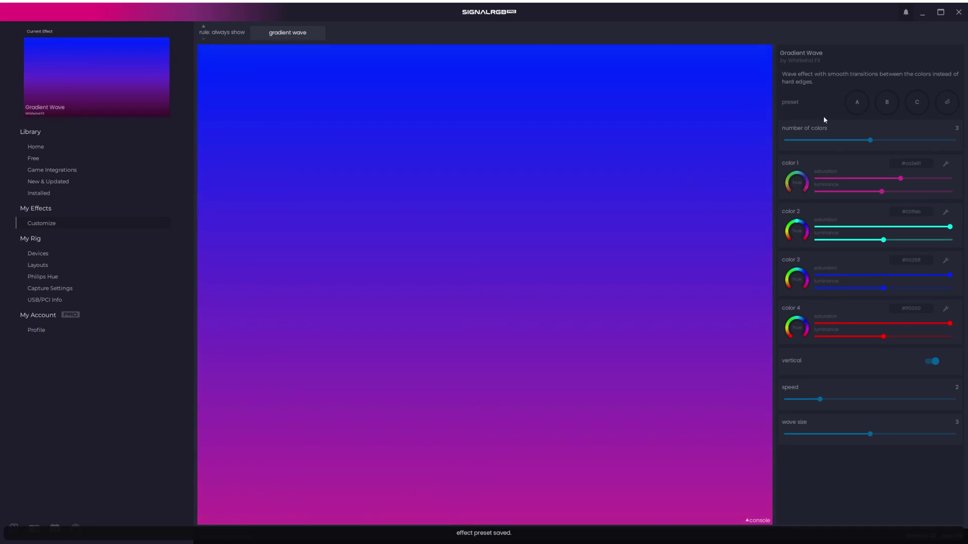
left_click(856, 104)
left_click(856, 104)
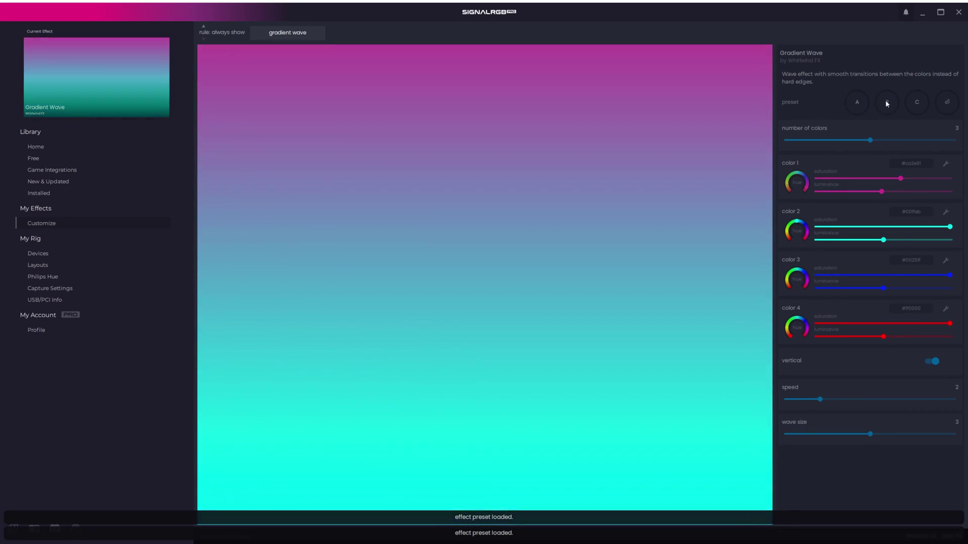
left_click(887, 102)
left_click(858, 102)
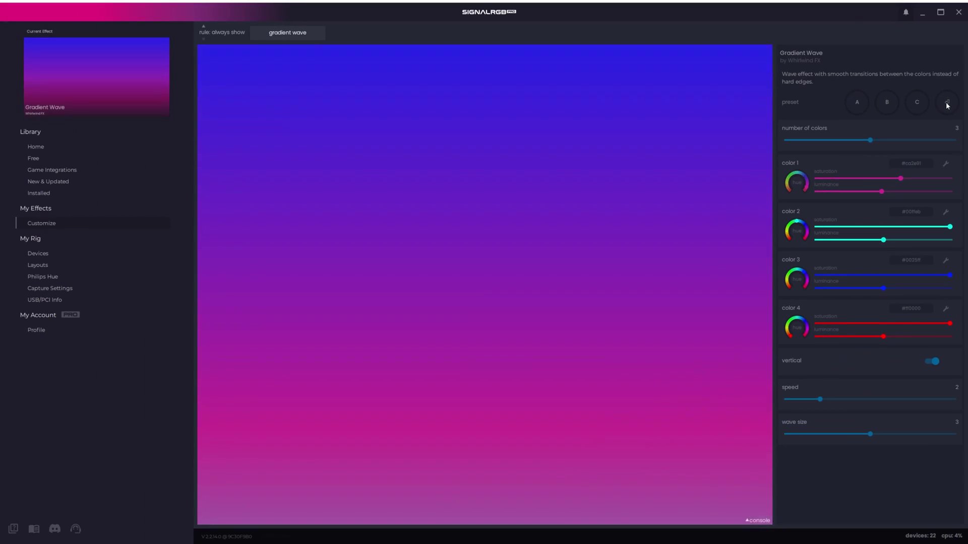
Revert to the defaults, try presets A, B and C, and finish on preset A.
left_click(947, 103)
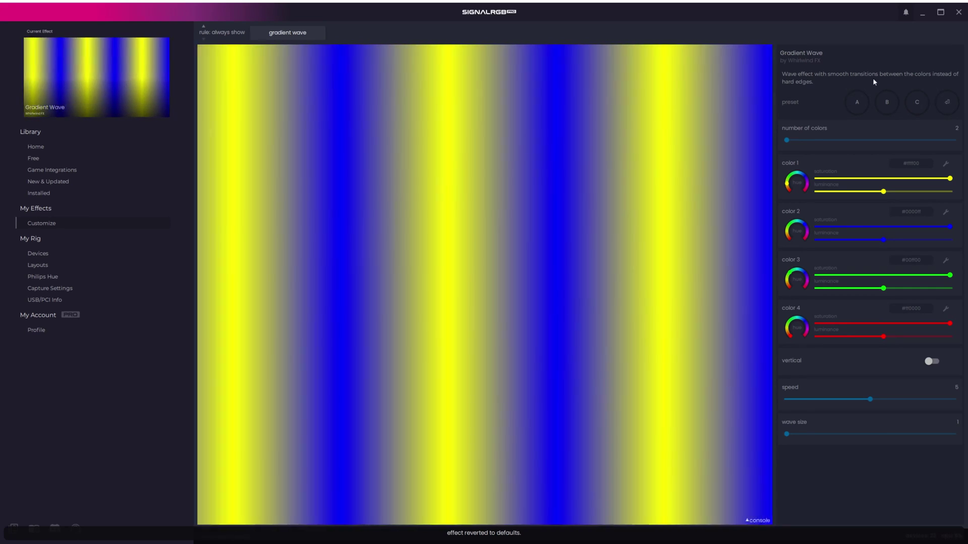
left_click(857, 101)
left_click(888, 102)
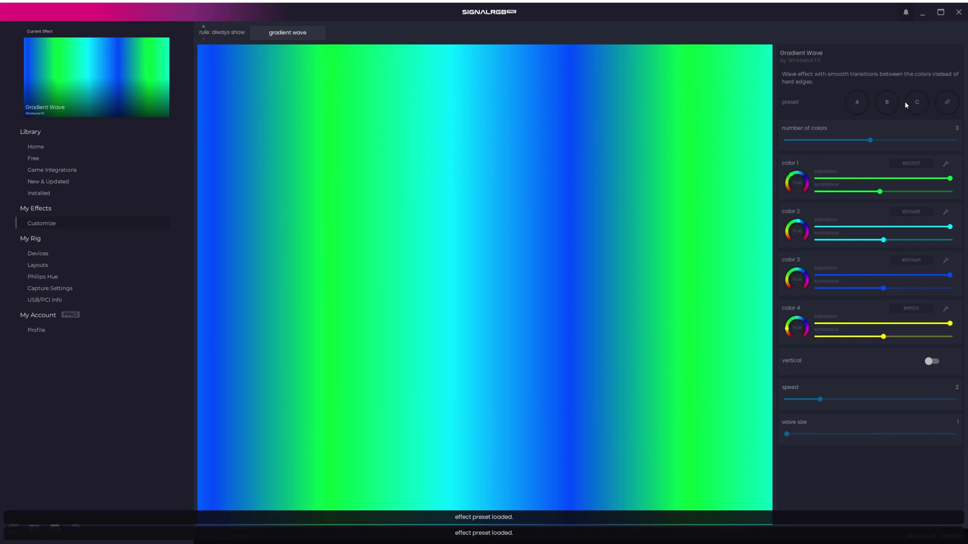
left_click(910, 101)
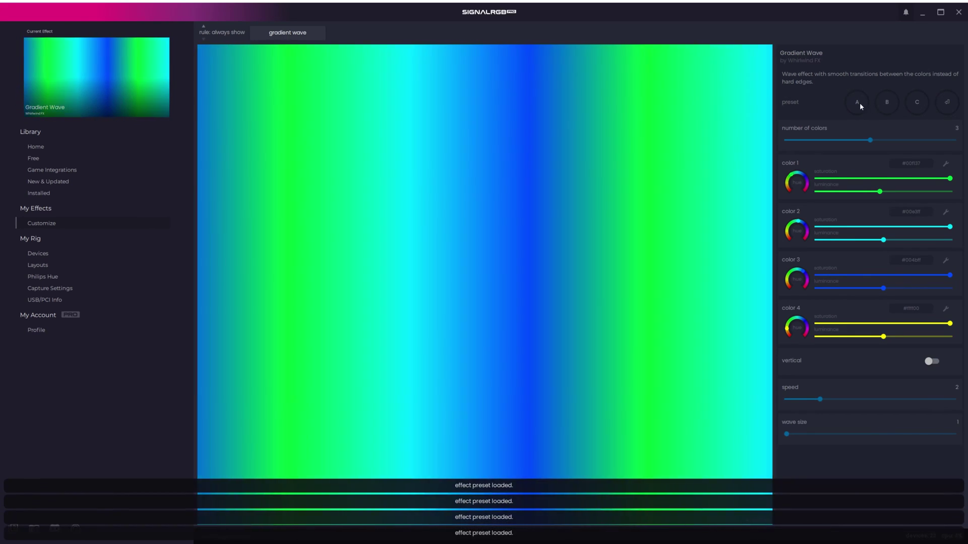
left_click(859, 102)
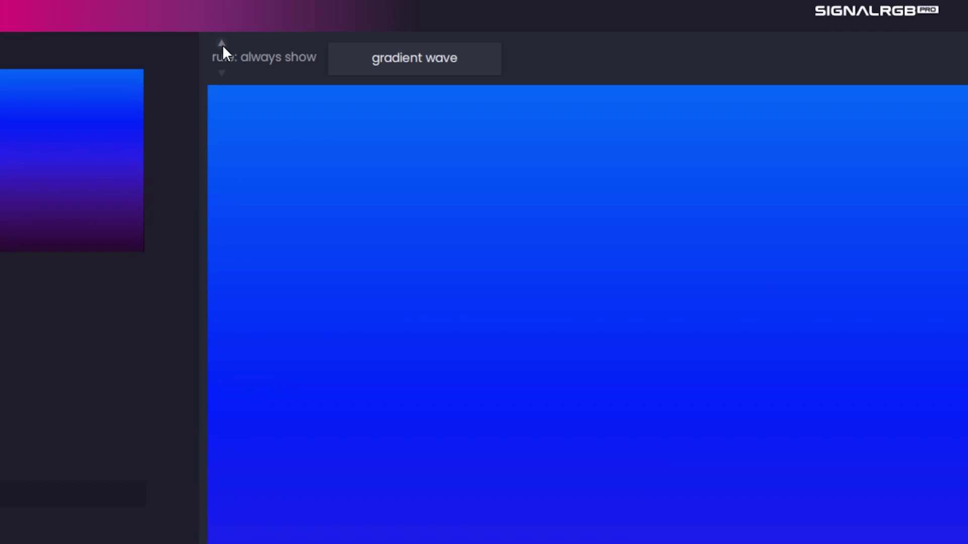
Switch the rule to Gradient Wave at idle and choose the media-playing effect slot.
left_click(222, 44)
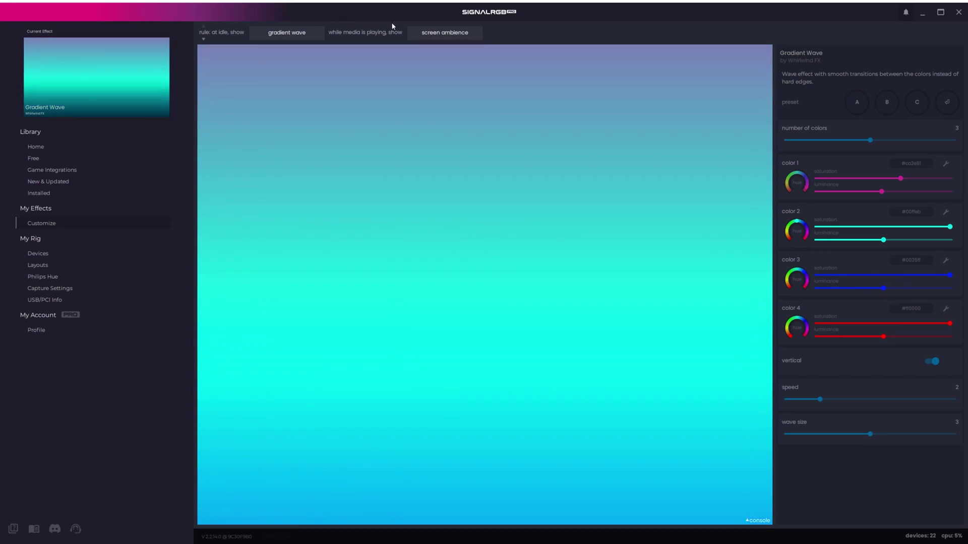
left_click(437, 32)
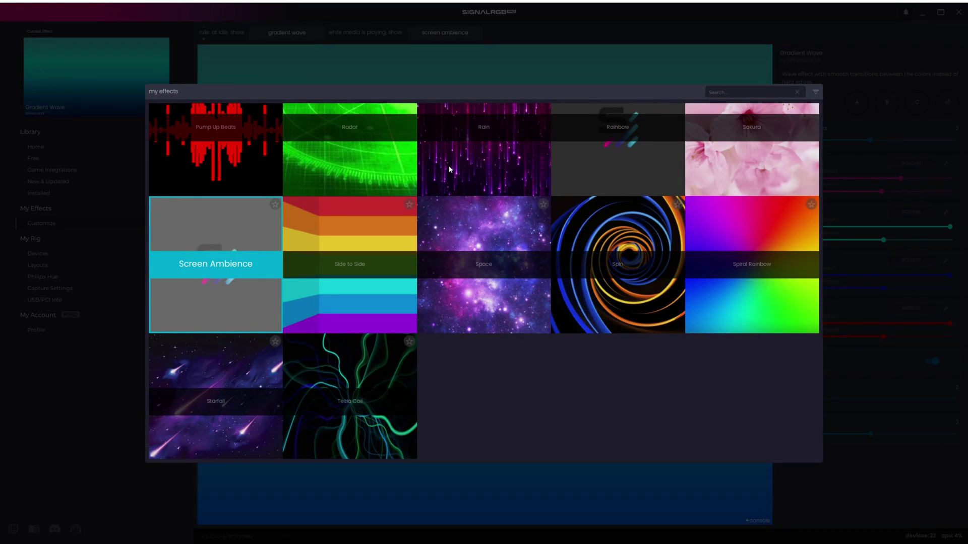
Pick Audio Spectrum as the media-playing effect and set its y position to 135.
scroll(458, 227, "up", 10)
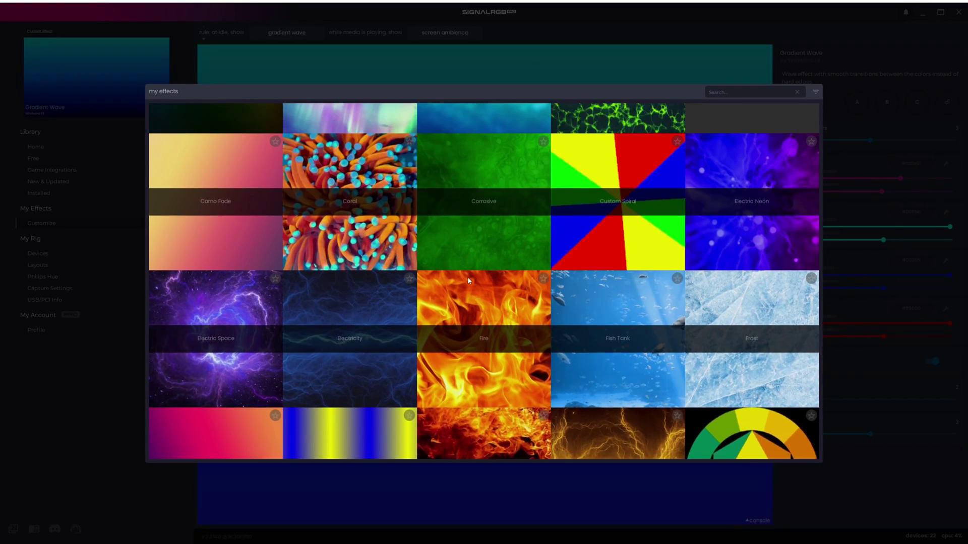
scroll(469, 280, "up", 2)
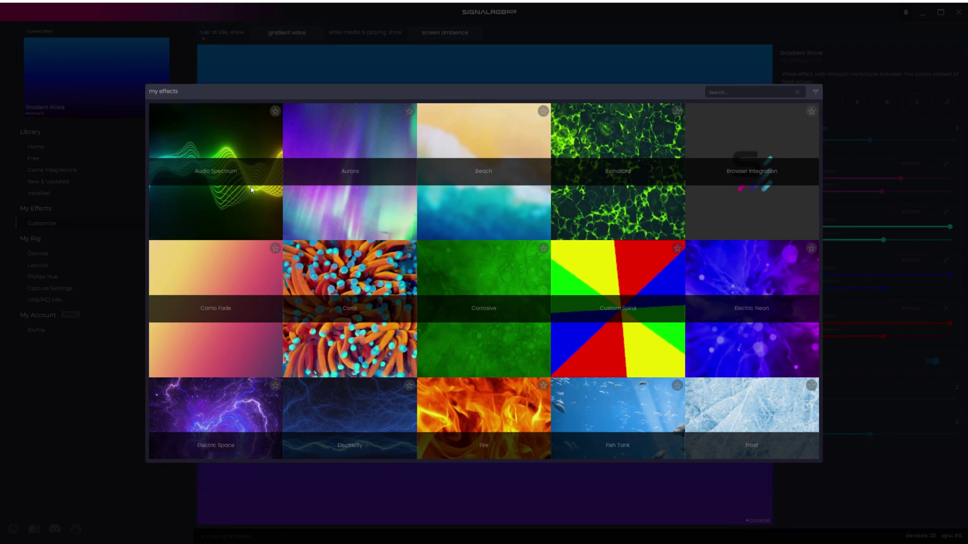
left_click(244, 126)
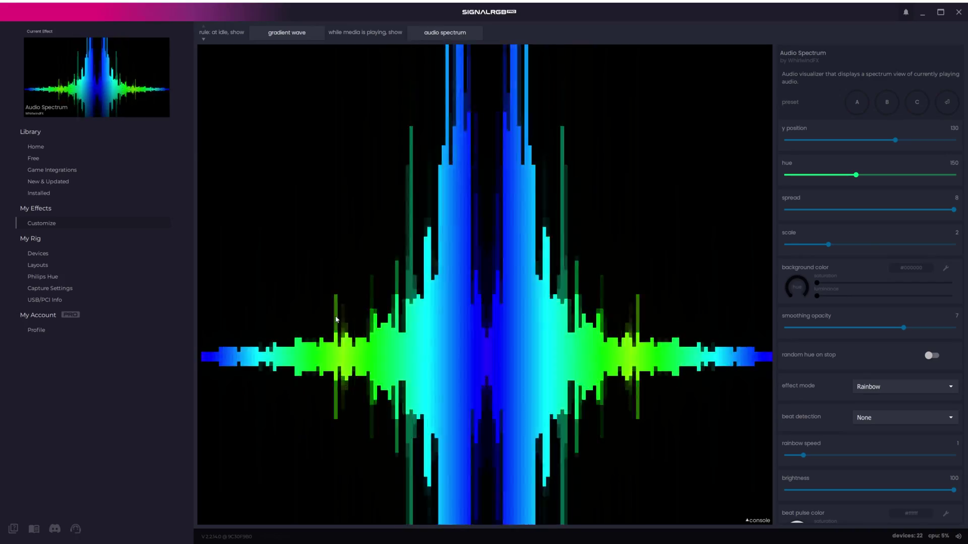
left_click(893, 140)
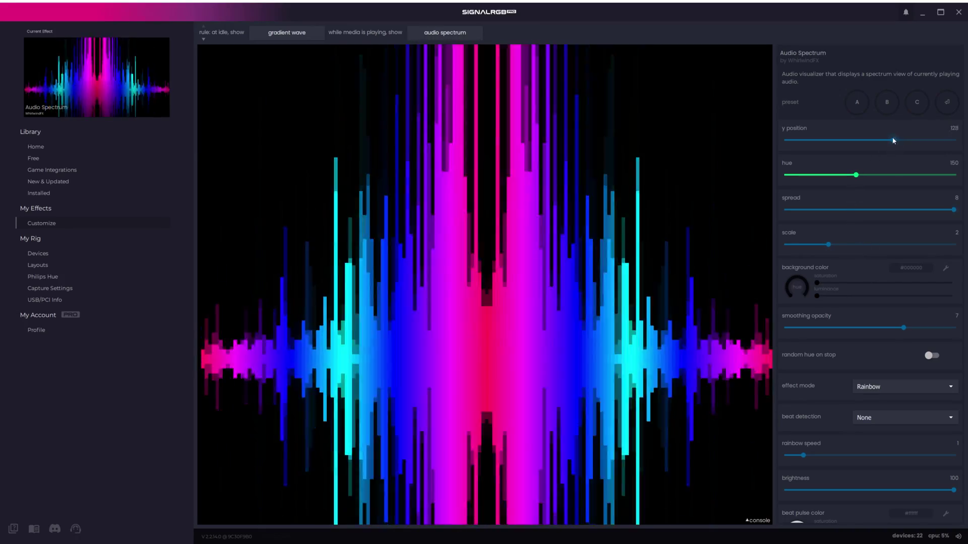
left_click_drag(893, 140, 900, 140)
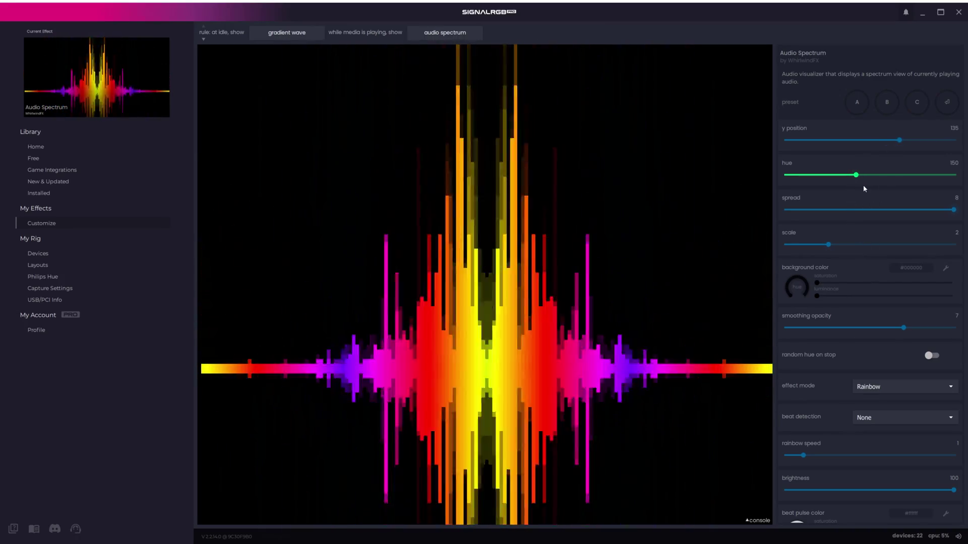